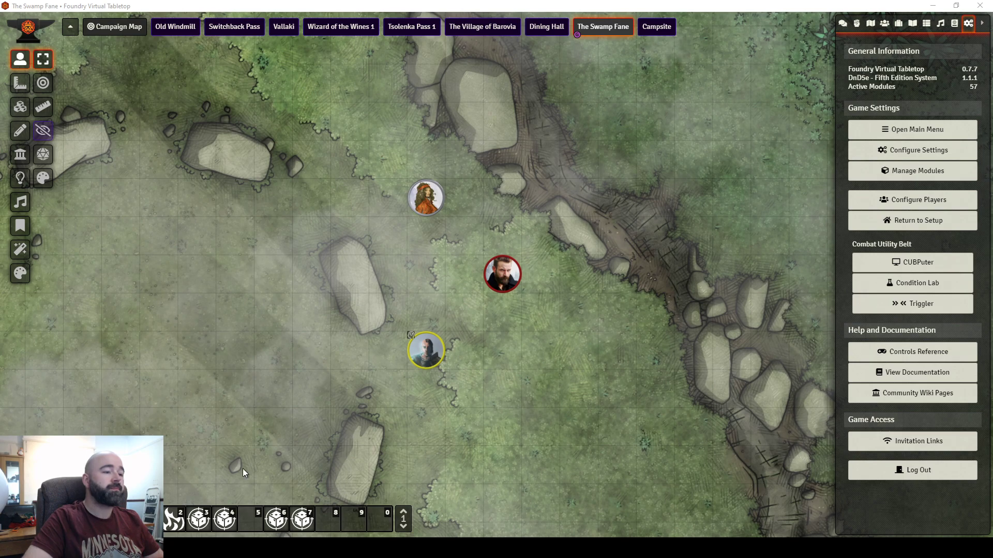
- Select the Halvor token to bring up its action HUD, clear that selection, and switch to the Bartandalus token
{"action": "left_click", "coordinate": [508, 279]}
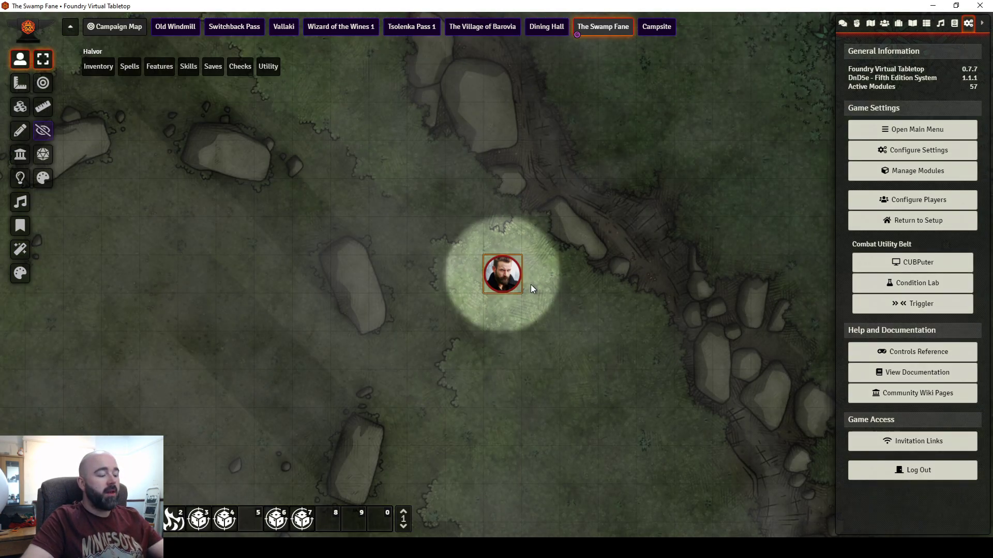
{"action": "left_click", "coordinate": [510, 210]}
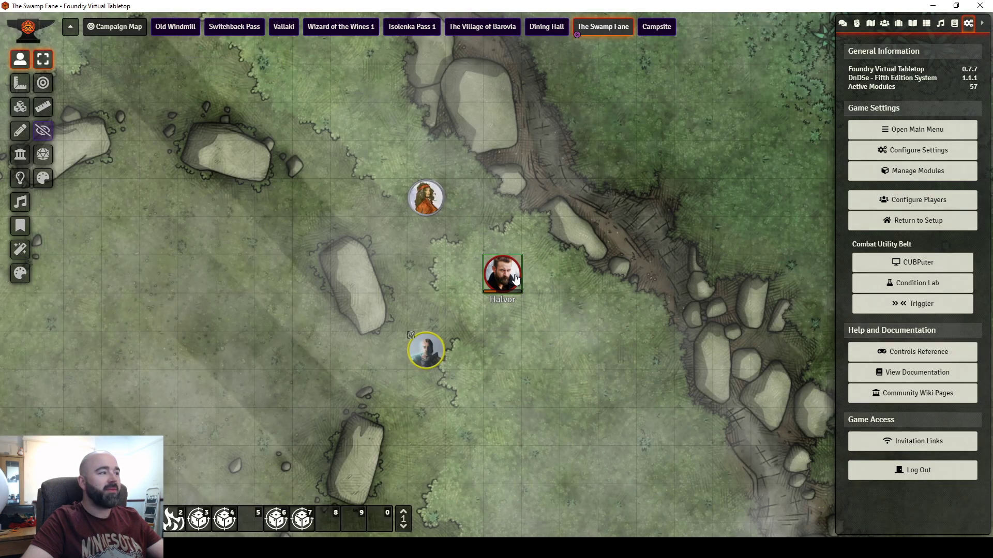
{"action": "key", "text": "Tab"}
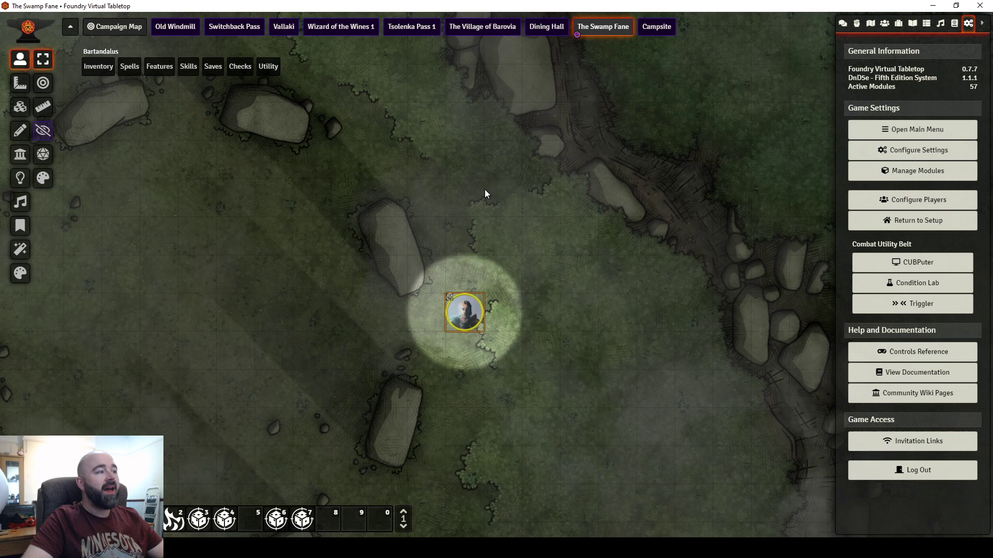
- Review Bartandalus's inventory, features, skills, saves and utility actions in the token HUD, and deselect the token
{"action": "mouse_move", "coordinate": [103, 76]}
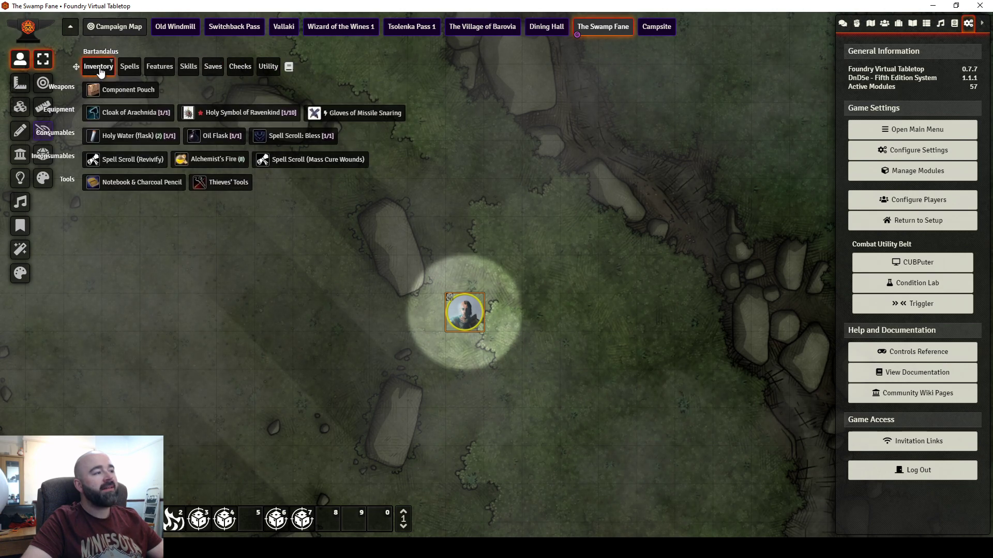
{"action": "mouse_move", "coordinate": [154, 69]}
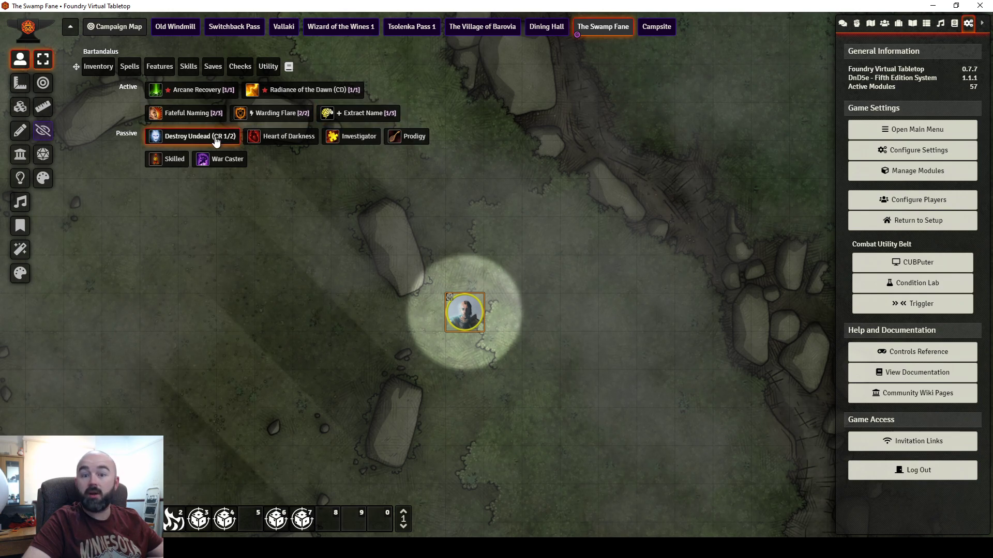
{"action": "left_click", "coordinate": [193, 69]}
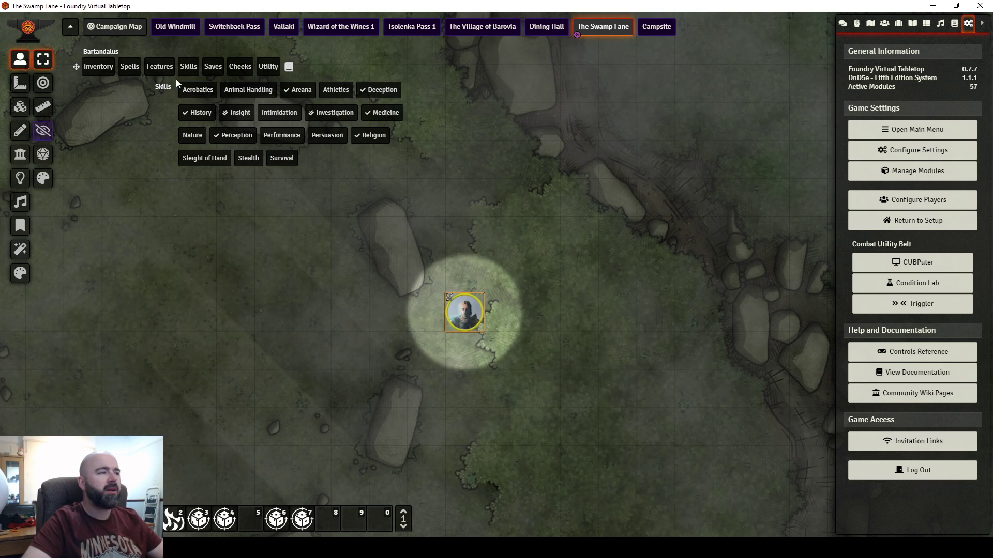
{"action": "mouse_move", "coordinate": [212, 66]}
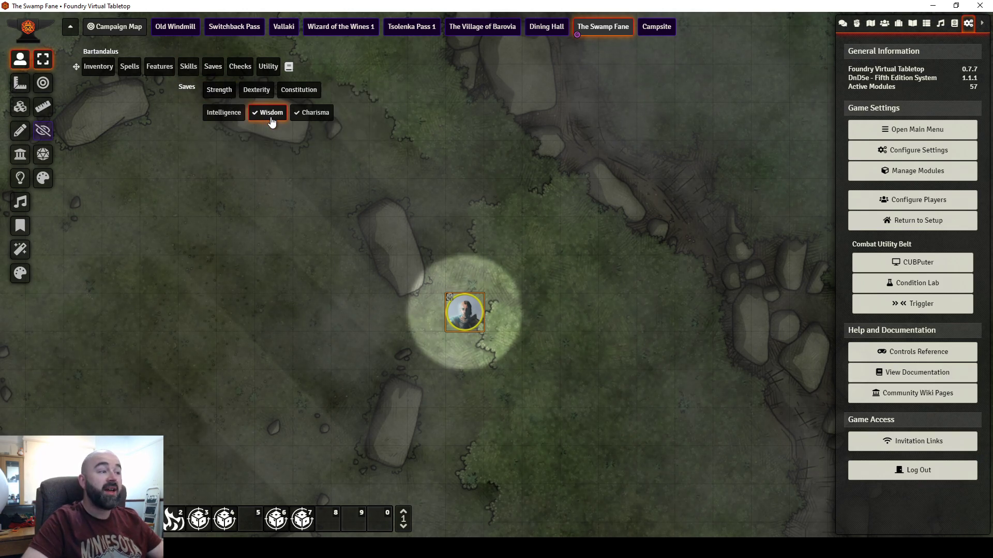
{"action": "mouse_move", "coordinate": [261, 67]}
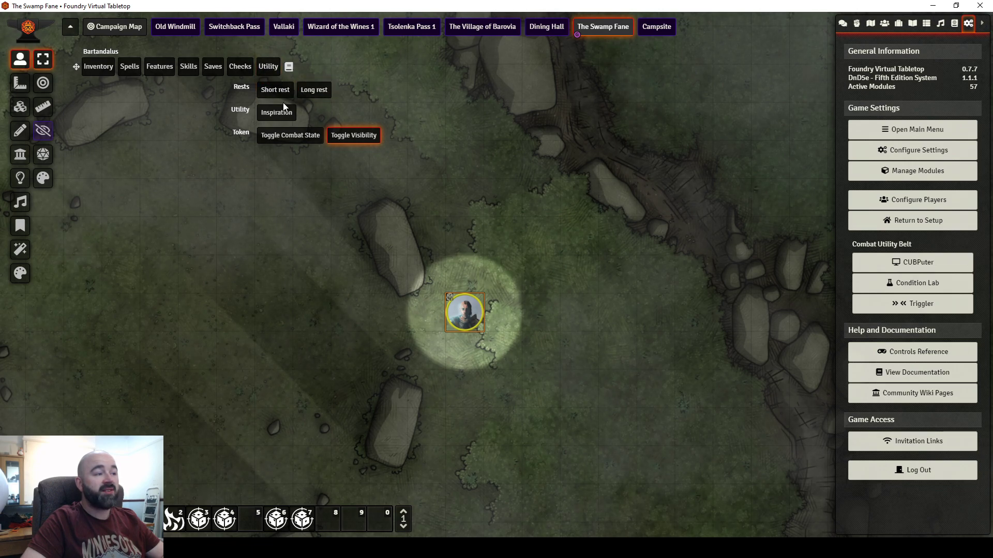
{"action": "left_click", "coordinate": [292, 137]}
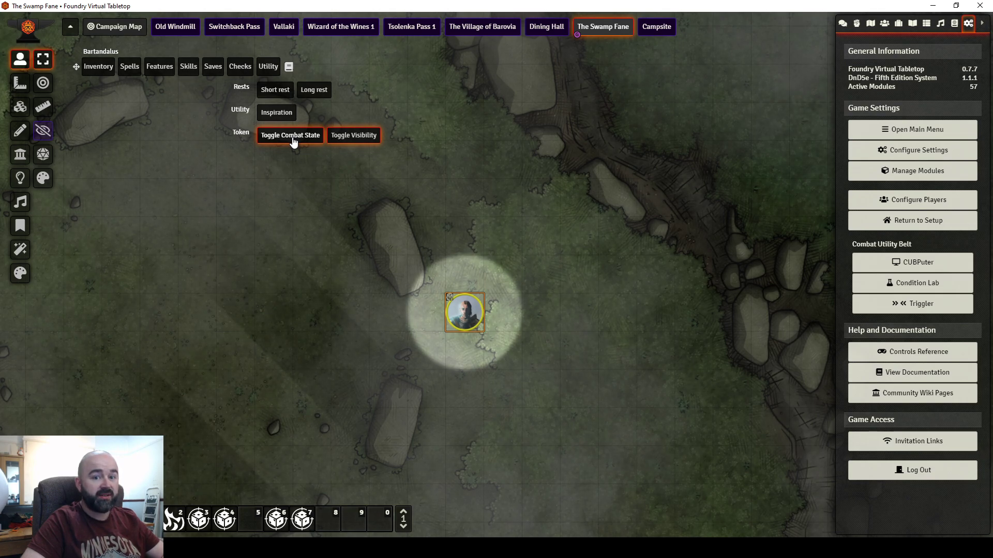
{"action": "left_click", "coordinate": [582, 165]}
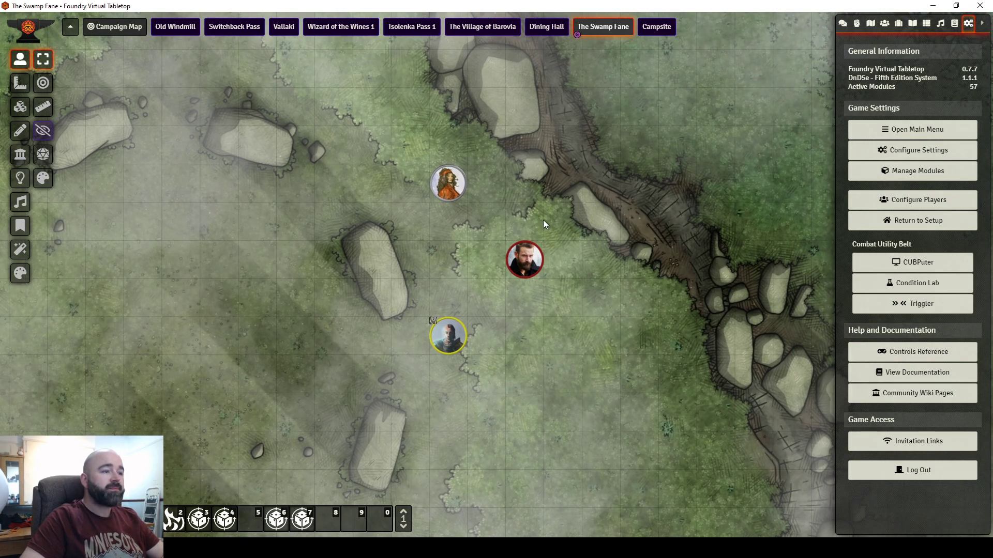
- Select the Ezmerelda token, look over its spells, and move it west into the clearing between the standing stones
{"action": "left_click", "coordinate": [438, 182]}
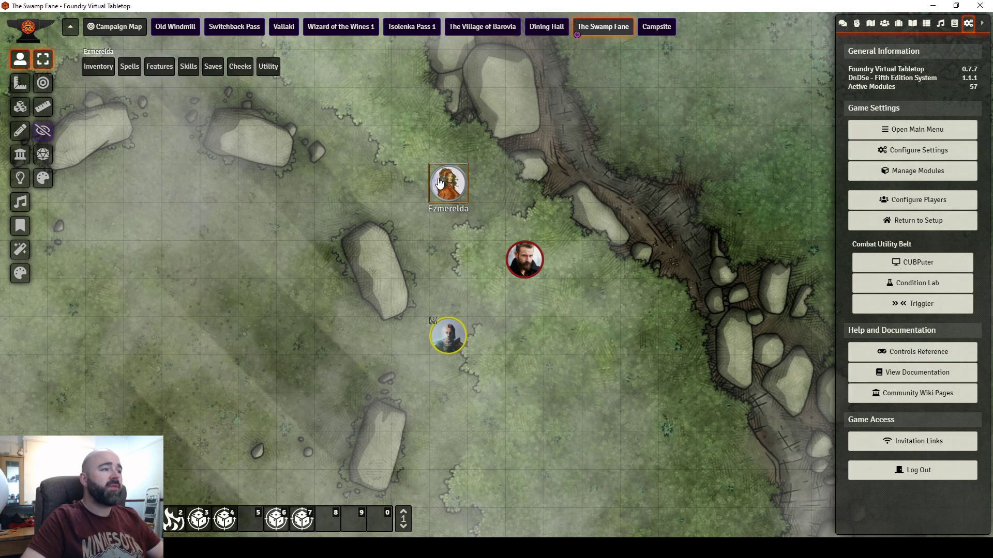
{"action": "mouse_move", "coordinate": [264, 74]}
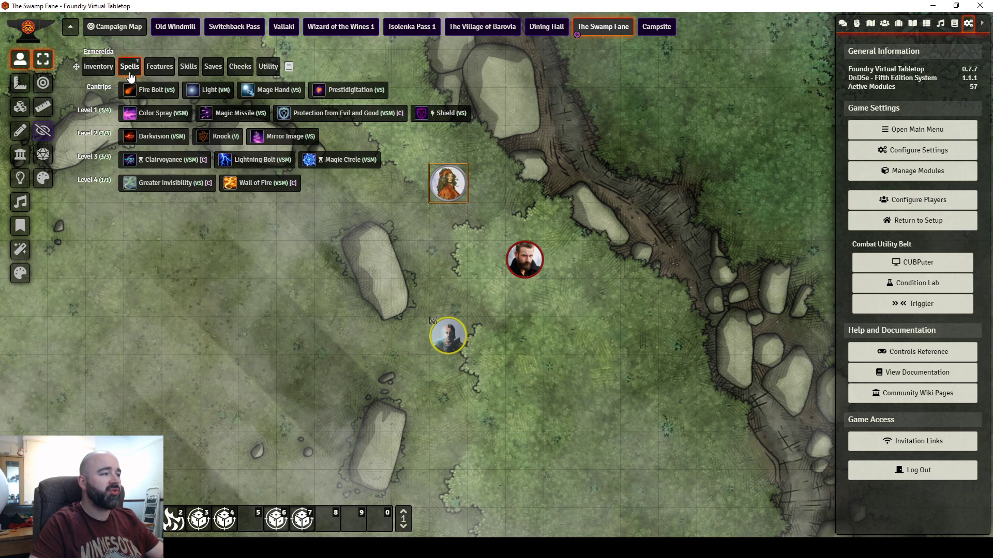
{"action": "left_click_drag", "start_coordinate": [333, 114], "coordinate": [321, 182]}
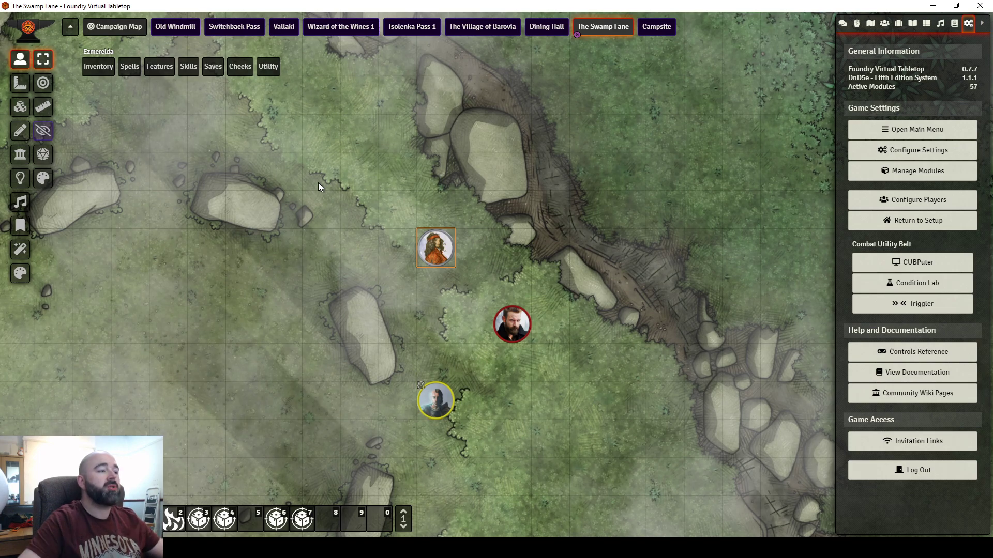
{"action": "left_click_drag", "start_coordinate": [314, 250], "coordinate": [453, 201]}
{"action": "left_click_drag", "start_coordinate": [586, 198], "coordinate": [271, 231]}
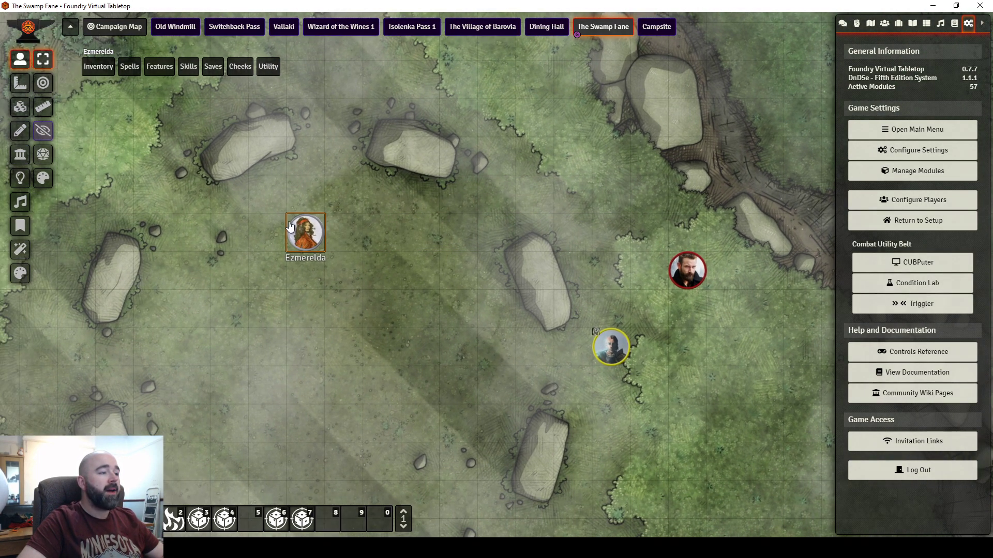
- Cast Ezmerelda's Lightning Bolt from the HUD at 3rd level with the measured template enabled
{"action": "left_click", "coordinate": [182, 66]}
{"action": "mouse_move", "coordinate": [127, 66]}
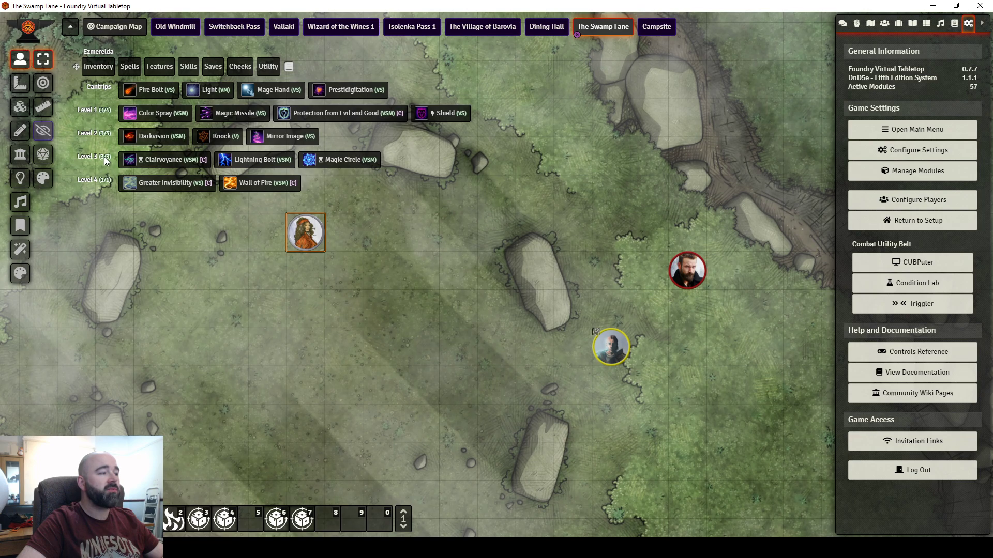
{"action": "left_click", "coordinate": [249, 163]}
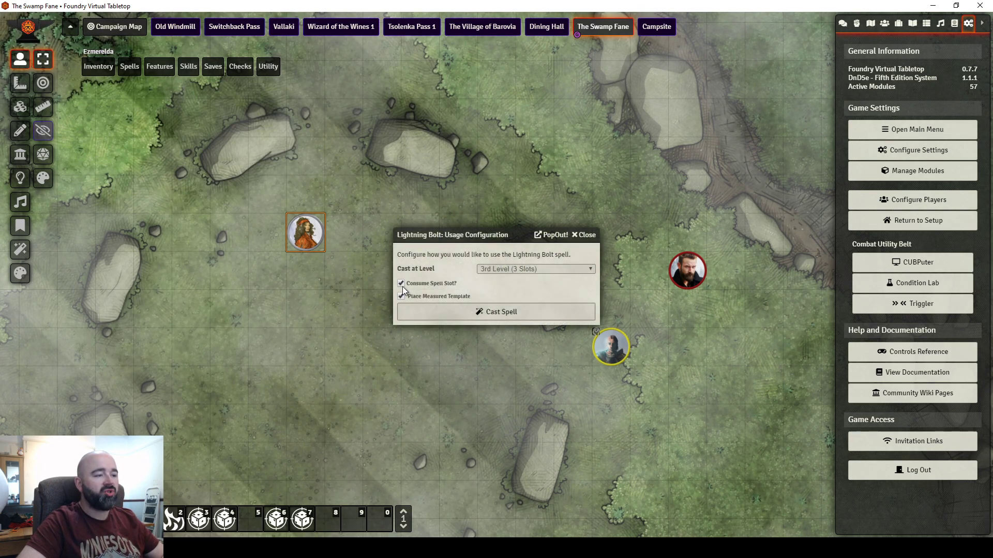
{"action": "left_click", "coordinate": [473, 312]}
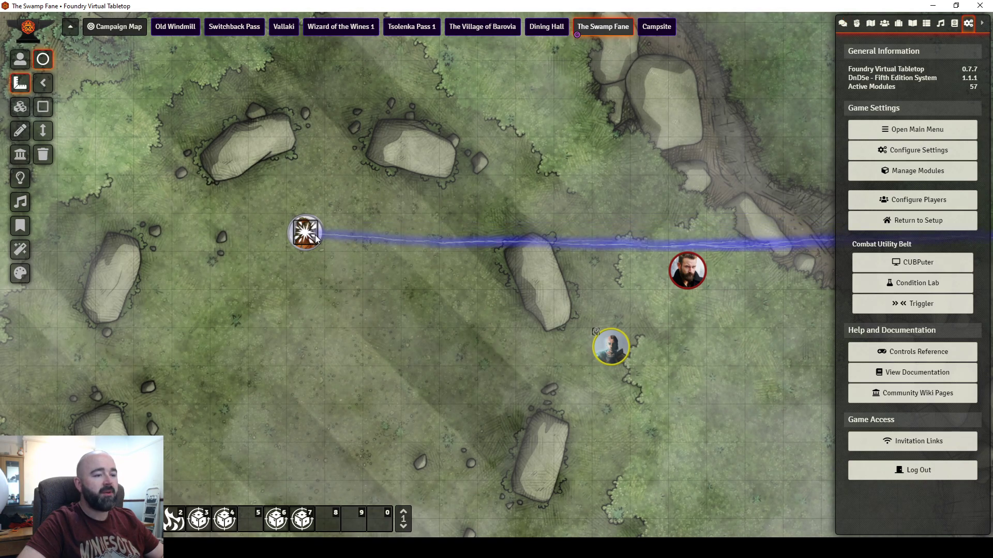
- Rotate the Lightning Bolt template toward the southeast and place it with its origin on Ezmerelda
{"action": "scroll", "coordinate": [315, 235], "scroll_direction": "up", "scroll_amount": 3}
{"action": "scroll", "coordinate": [315, 235], "scroll_direction": "down", "scroll_amount": 5}
{"action": "scroll", "coordinate": [315, 235], "scroll_direction": "down", "scroll_amount": 3}
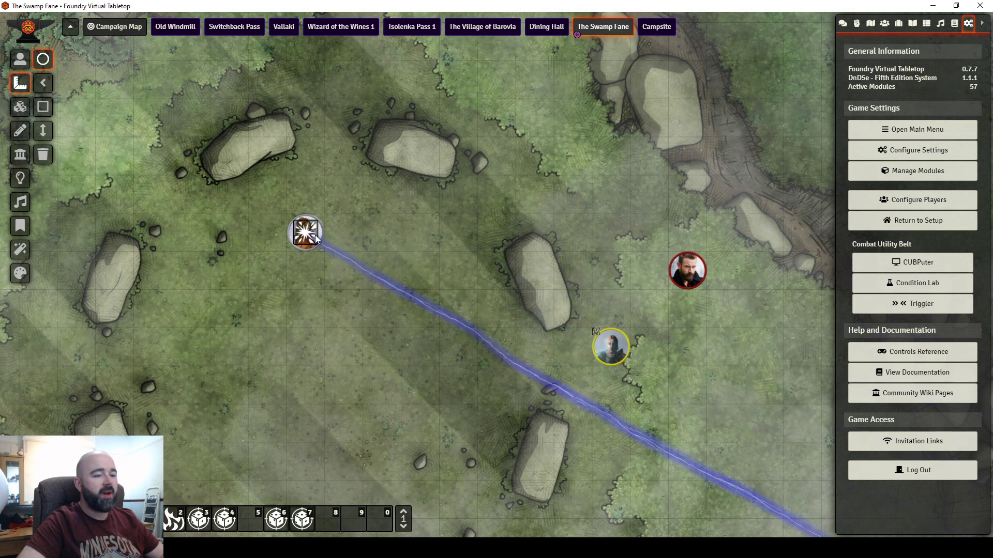
{"action": "scroll", "coordinate": [315, 235], "scroll_direction": "down", "scroll_amount": 2}
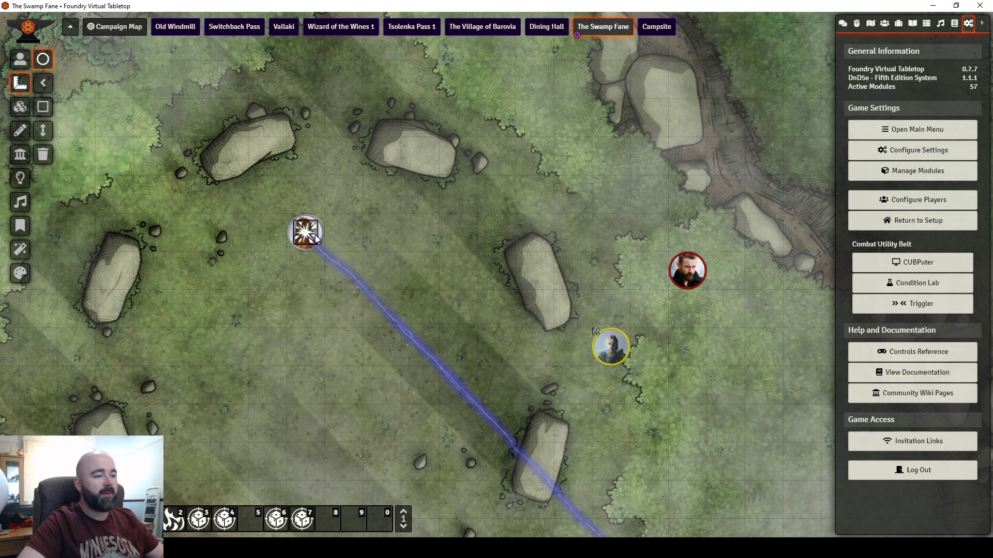
{"action": "left_click", "coordinate": [315, 235]}
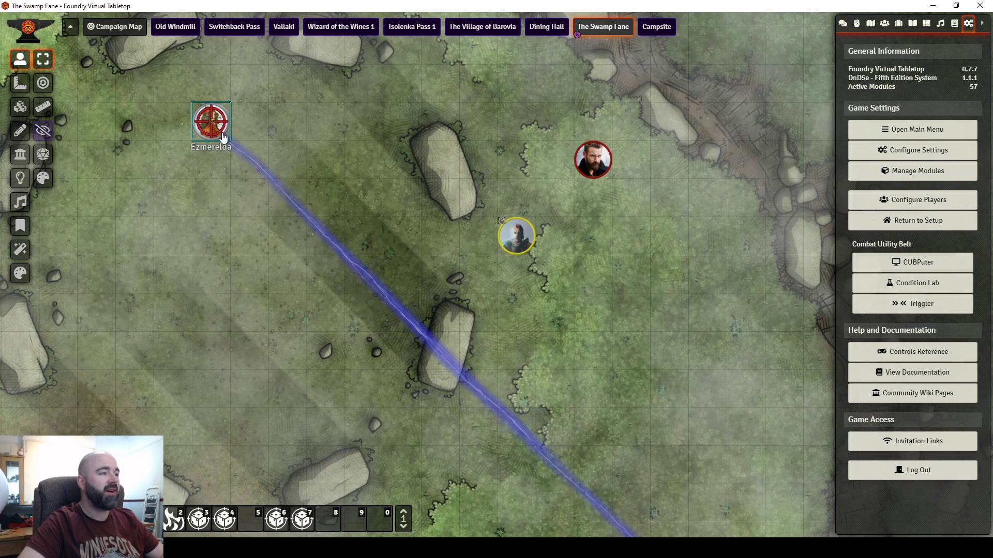
- Move the Ezmerelda token 5 ft northwest off the lightning template's origin and remove its target marker
{"action": "left_click_drag", "start_coordinate": [196, 119], "coordinate": [324, 205]}
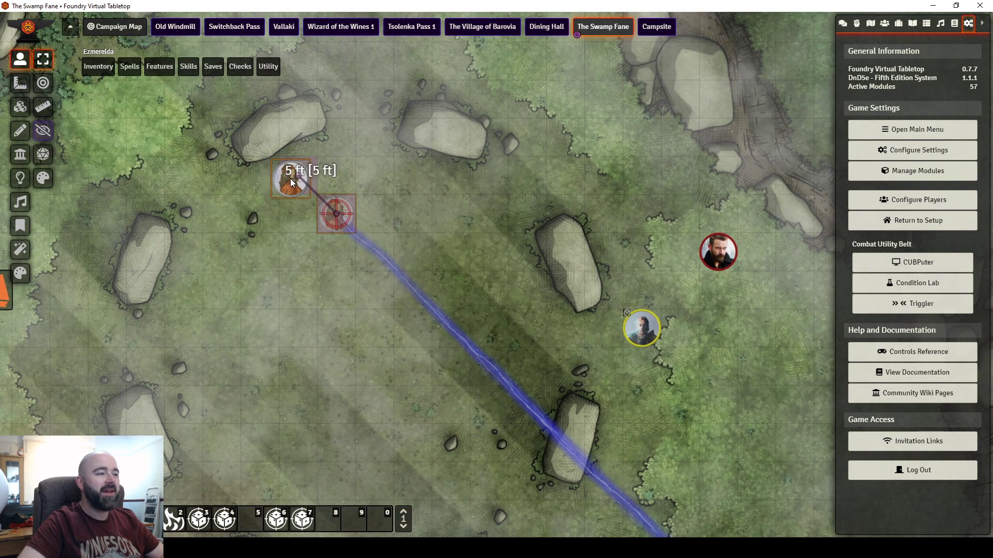
{"action": "left_click_drag", "start_coordinate": [290, 179], "coordinate": [290, 178]}
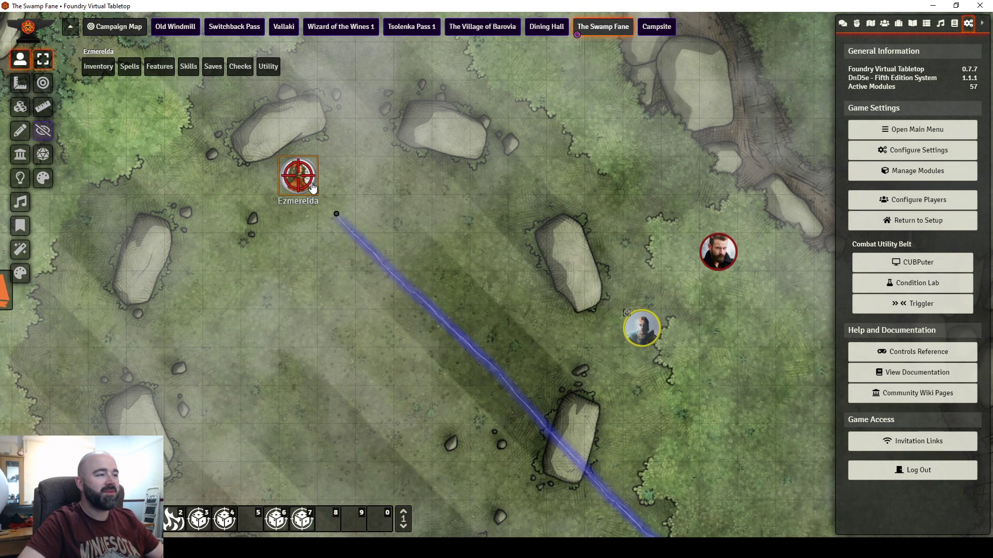
{"action": "right_click", "coordinate": [309, 184]}
{"action": "left_click", "coordinate": [266, 207]}
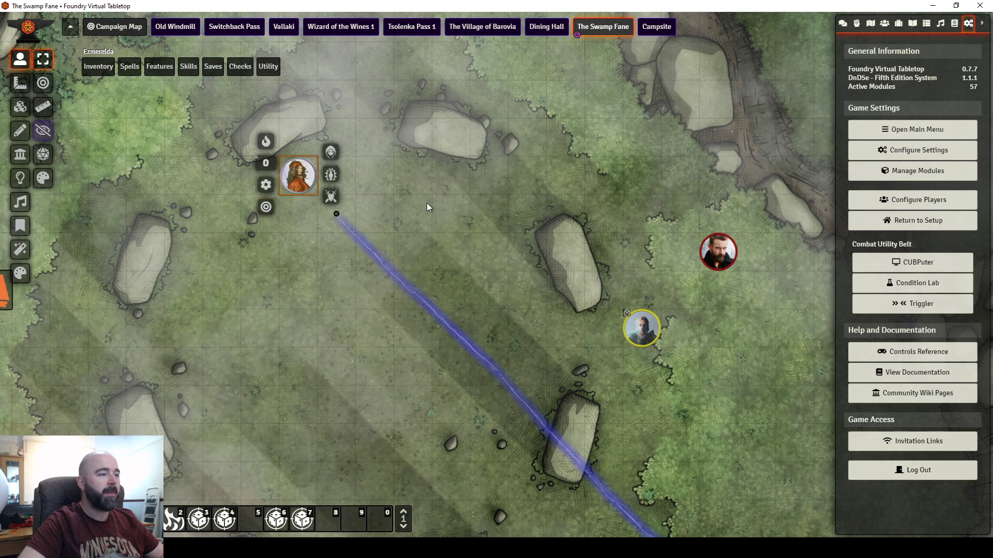
{"action": "left_click", "coordinate": [335, 213]}
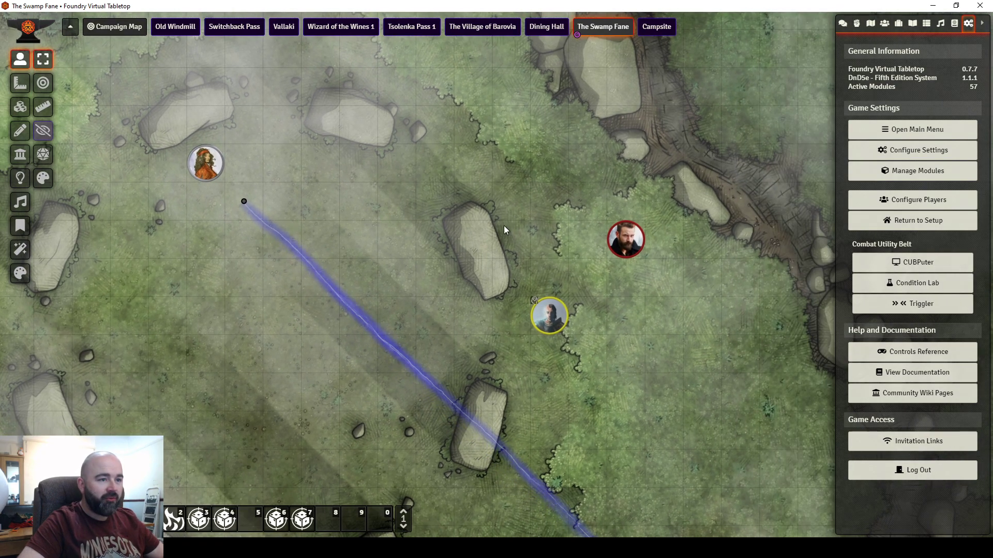
- Select the Bartandalus token, inspect the HUD's dialog for adding or removing categories, and close it without entering any
{"action": "left_click", "coordinate": [624, 242]}
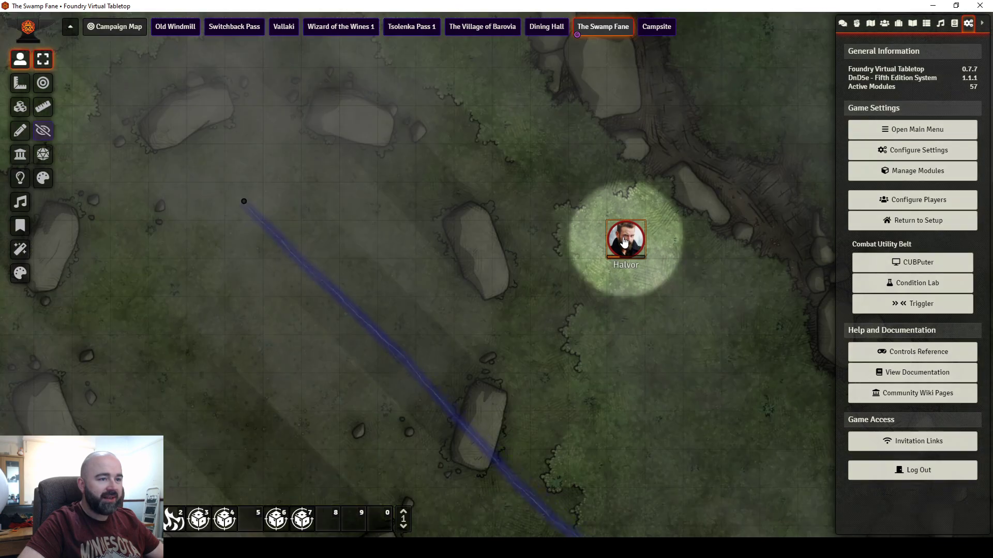
{"action": "left_click", "coordinate": [483, 179]}
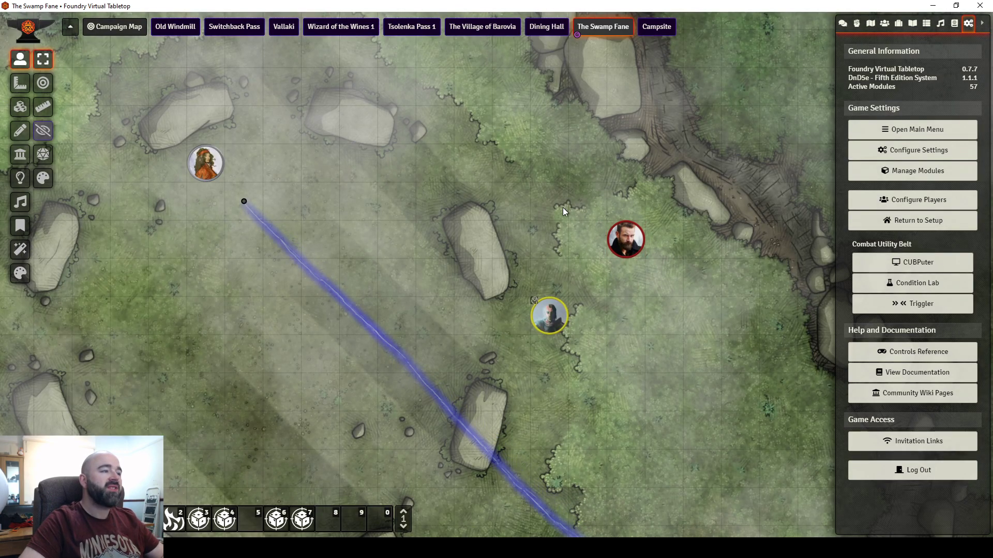
{"action": "left_click", "coordinate": [549, 315]}
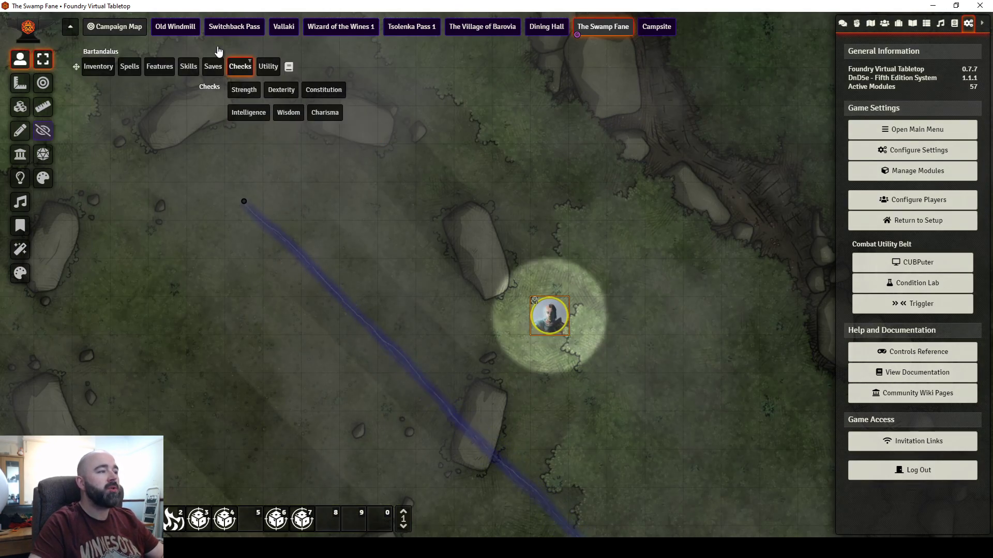
{"action": "left_click", "coordinate": [289, 68]}
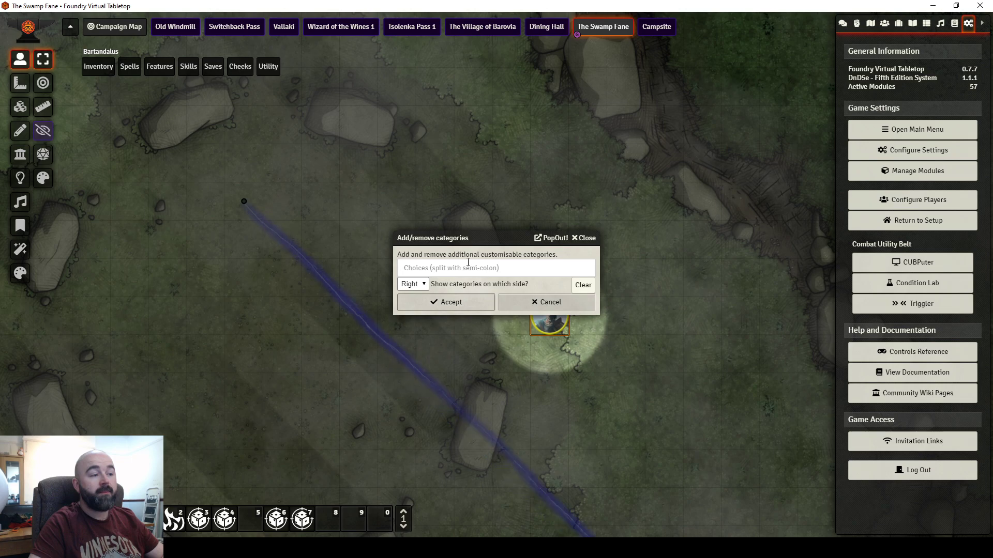
{"action": "left_click", "coordinate": [465, 268]}
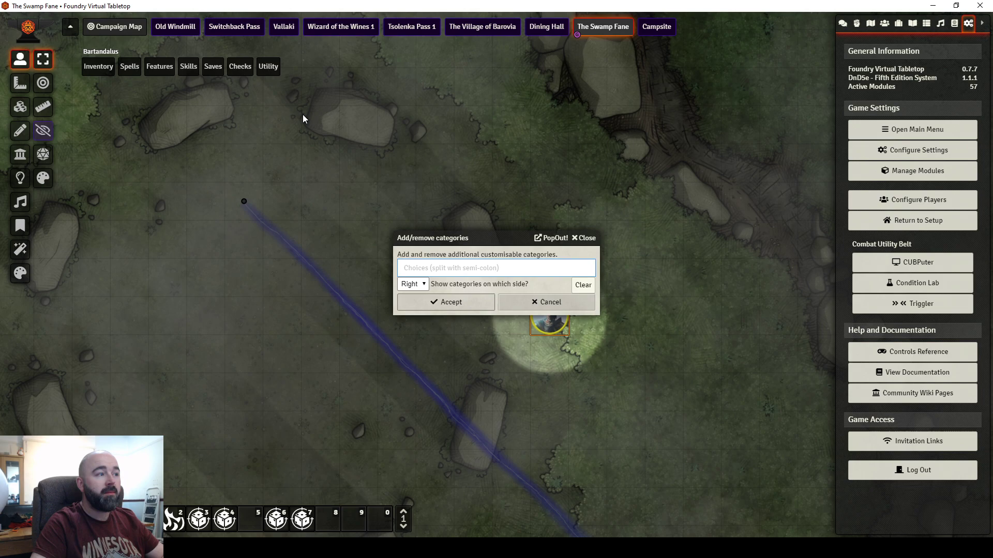
{"action": "left_click", "coordinate": [581, 239]}
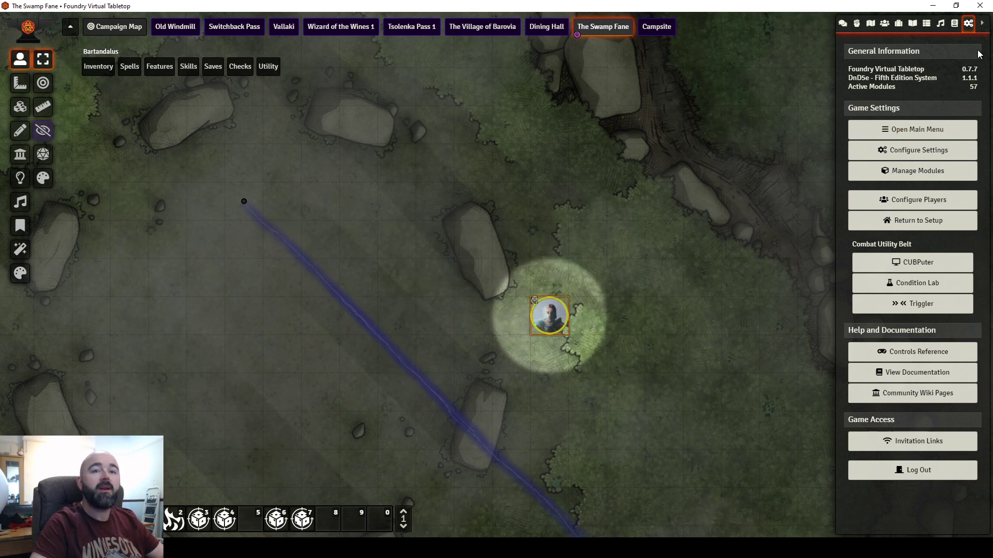
- Open the game's module settings and go to the Token Action HUD section
{"action": "left_click", "coordinate": [933, 175]}
{"action": "left_click", "coordinate": [655, 22]}
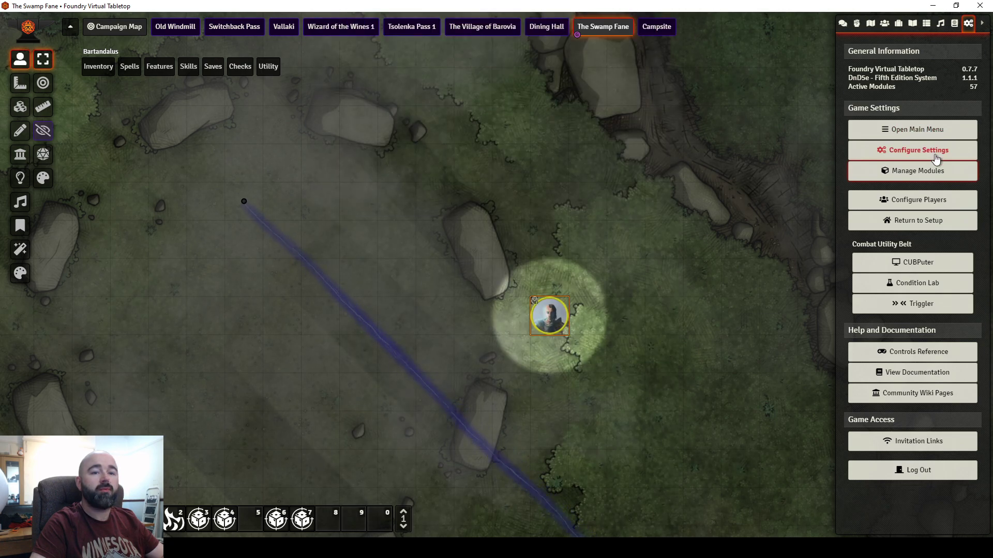
{"action": "left_click", "coordinate": [931, 151]}
{"action": "scroll", "coordinate": [536, 102], "scroll_direction": "down", "scroll_amount": 5}
{"action": "scroll", "coordinate": [535, 102], "scroll_direction": "down", "scroll_amount": 3}
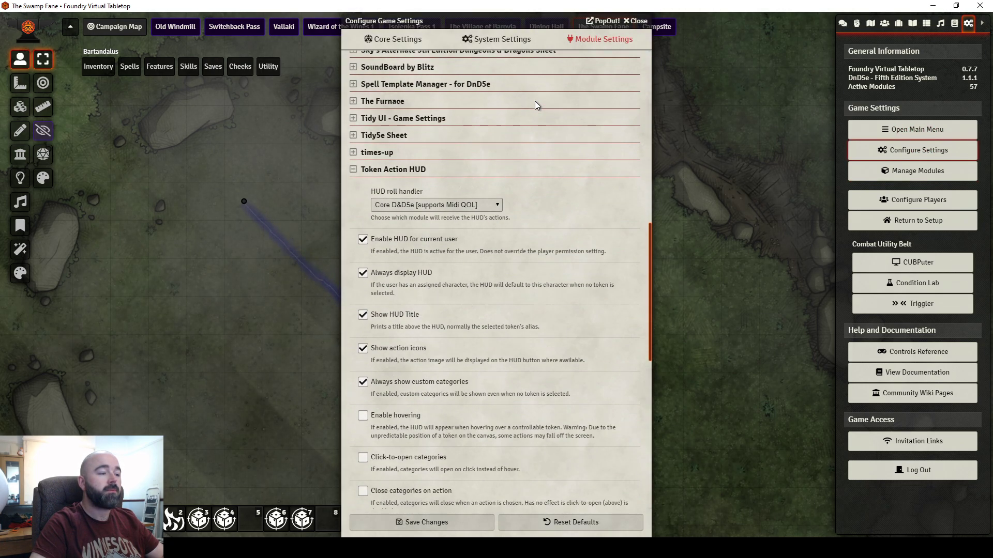
- Examine the Token Action HUD display and category options, moving the settings window aside to uncover the selected token
{"action": "scroll", "coordinate": [491, 82], "scroll_direction": "down", "scroll_amount": 3}
{"action": "left_click_drag", "start_coordinate": [441, 21], "coordinate": [488, 21]}
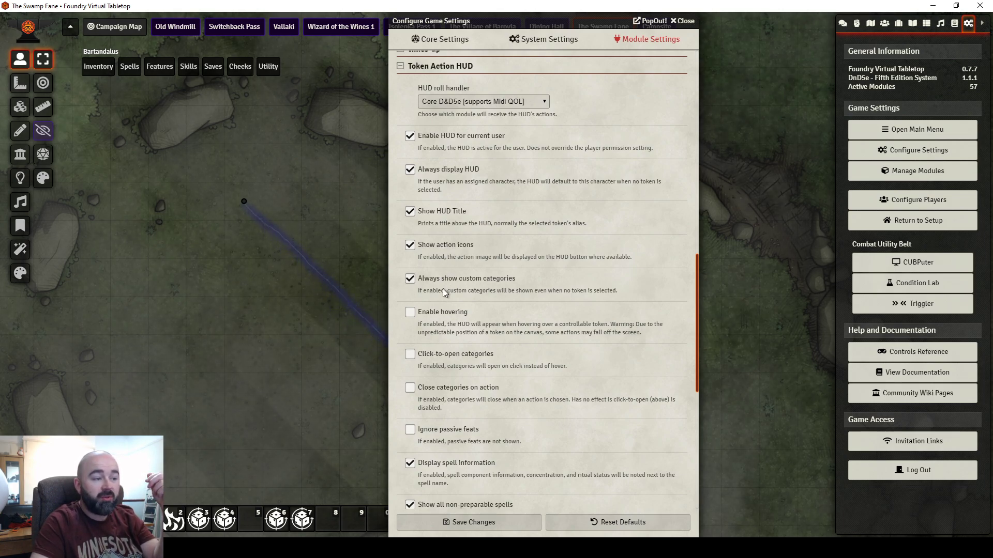
{"action": "scroll", "coordinate": [442, 289], "scroll_direction": "down", "scroll_amount": 1}
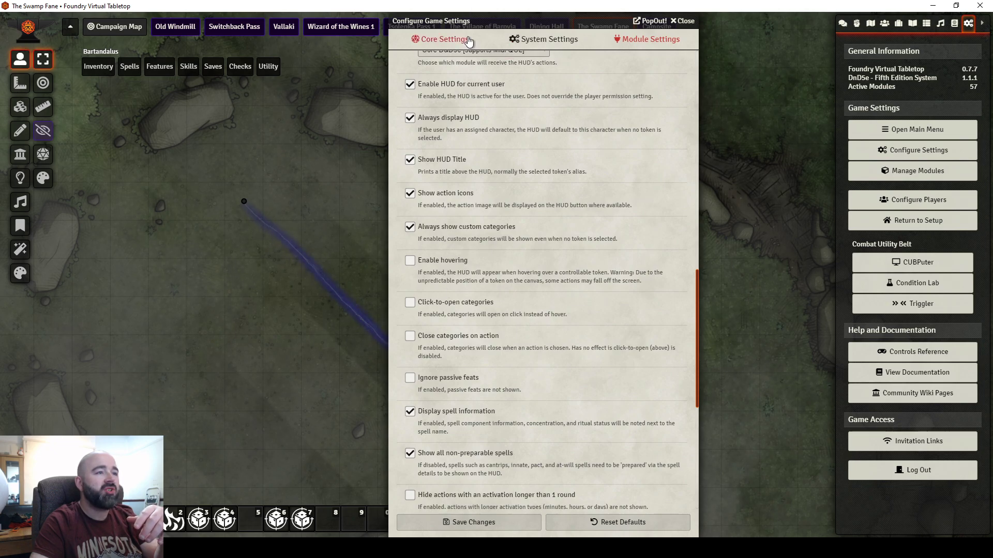
{"action": "left_click_drag", "start_coordinate": [472, 22], "coordinate": [754, 23]}
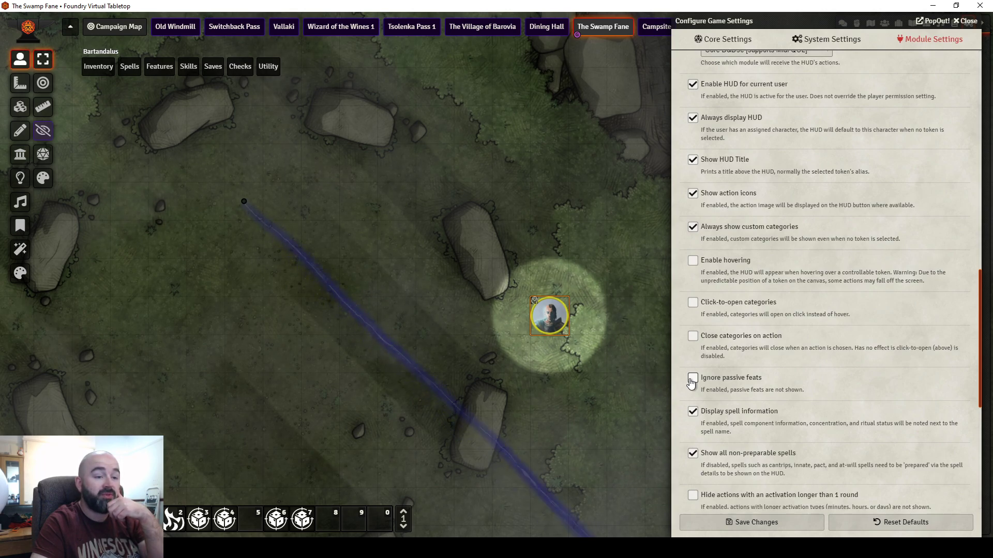
- Examine the remaining Token Action HUD options, from passive feats and spell display through NPC items, player access, item sheets and debugging
{"action": "scroll", "coordinate": [691, 381], "scroll_direction": "down", "scroll_amount": 3}
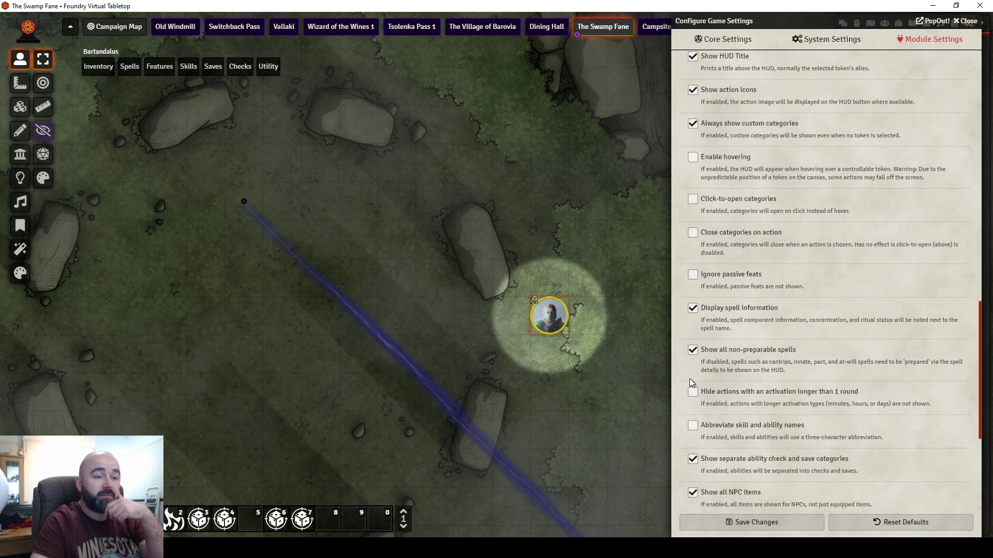
{"action": "scroll", "coordinate": [690, 382], "scroll_direction": "down", "scroll_amount": 2}
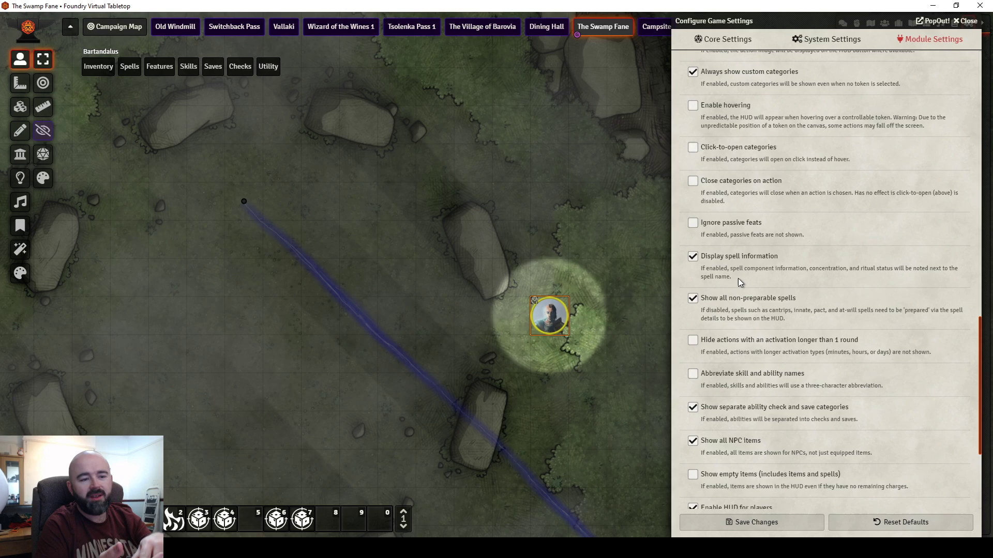
{"action": "scroll", "coordinate": [736, 279], "scroll_direction": "down", "scroll_amount": 2}
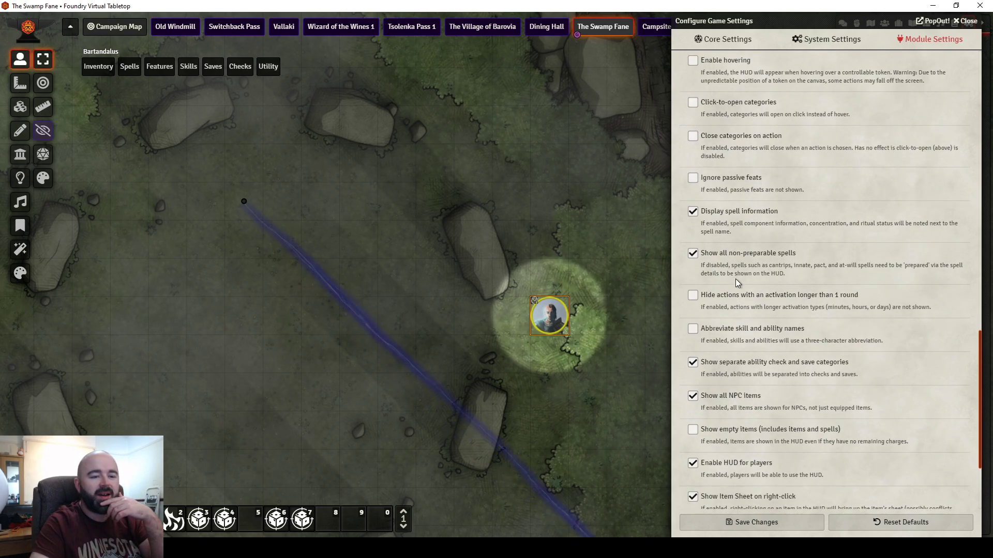
{"action": "scroll", "coordinate": [736, 279], "scroll_direction": "down", "scroll_amount": 5}
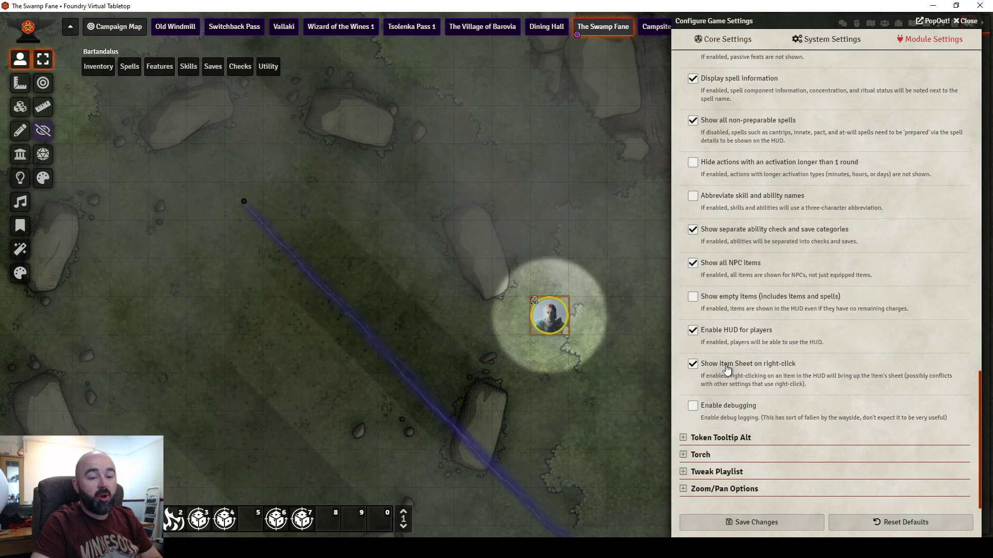
- Open the Cloak of Arachnida's item sheet from the HUD's inventory, move it aside to view its description, and close it
{"action": "mouse_move", "coordinate": [96, 67]}
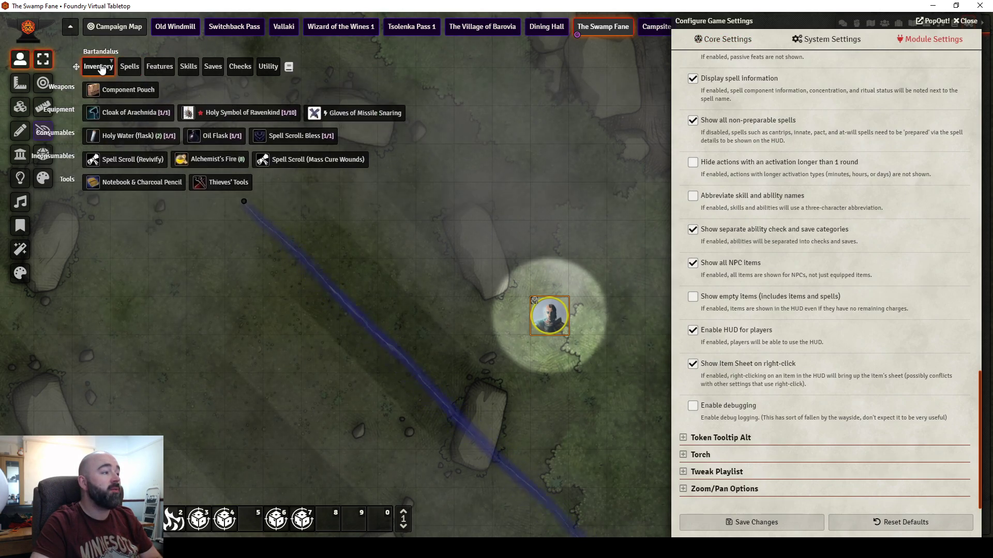
{"action": "right_click", "coordinate": [133, 117]}
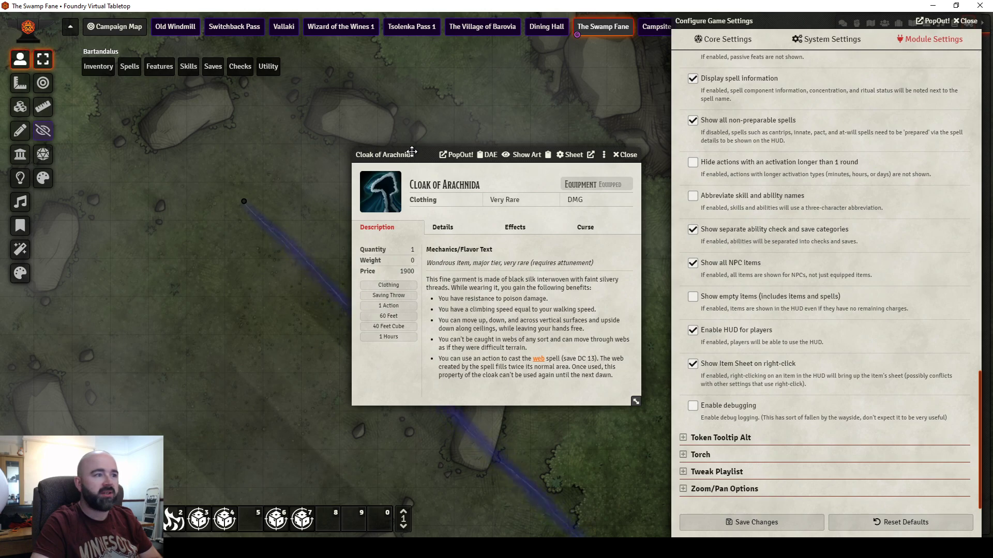
{"action": "left_click_drag", "start_coordinate": [412, 151], "coordinate": [331, 139]}
{"action": "left_click", "coordinate": [409, 169]}
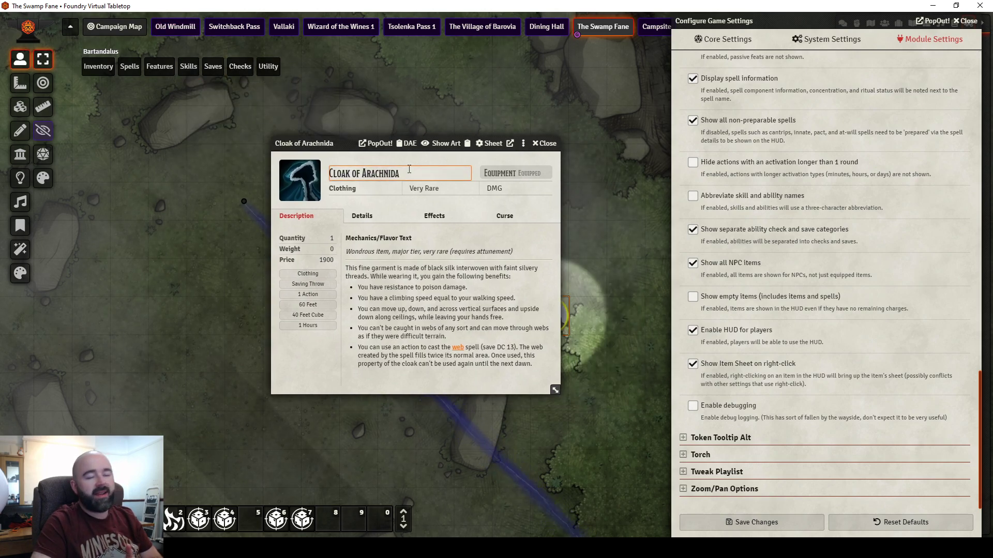
{"action": "left_click", "coordinate": [548, 150]}
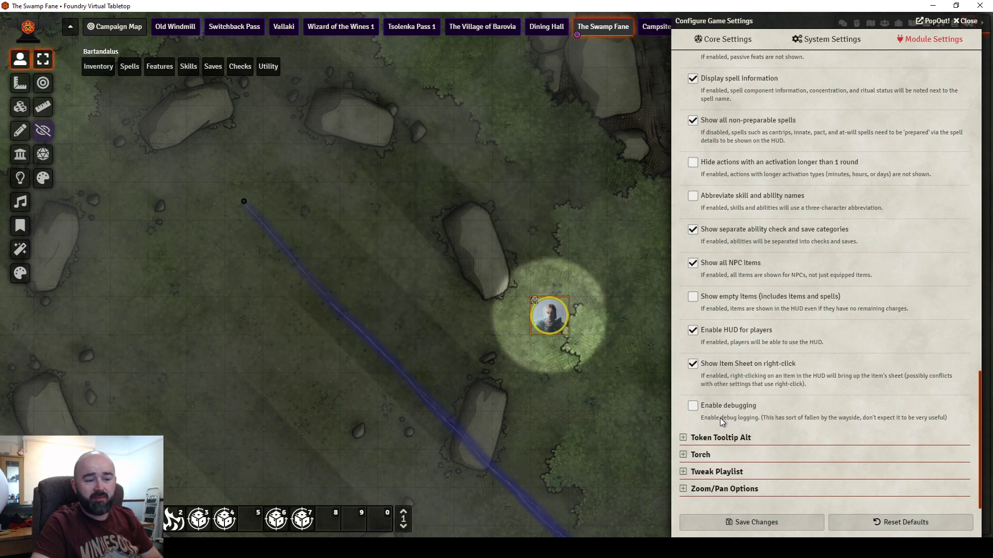
- Close the game settings window without saving and deselect the Bartandalus token
{"action": "left_click_drag", "start_coordinate": [800, 21], "coordinate": [559, 21]}
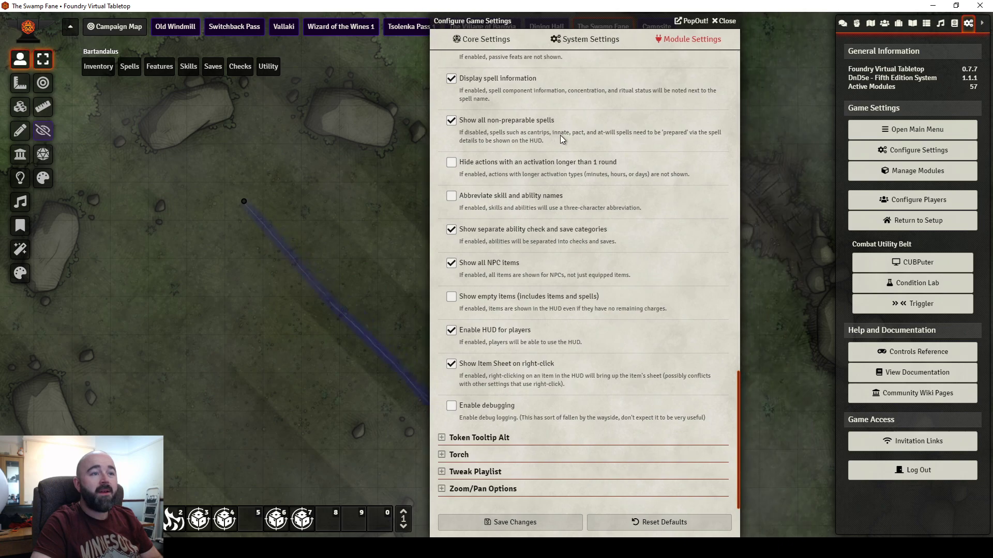
{"action": "left_click", "coordinate": [724, 22]}
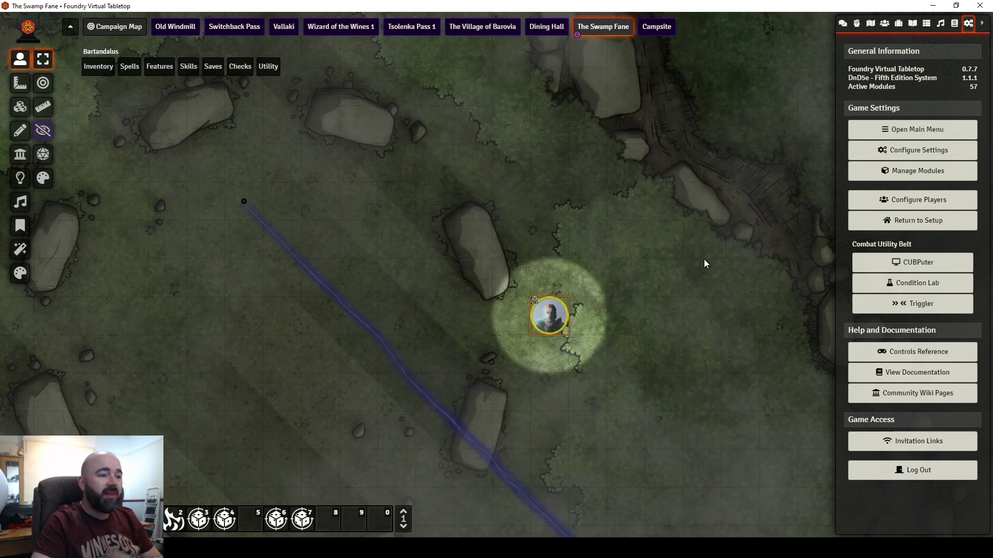
{"action": "left_click", "coordinate": [683, 194]}
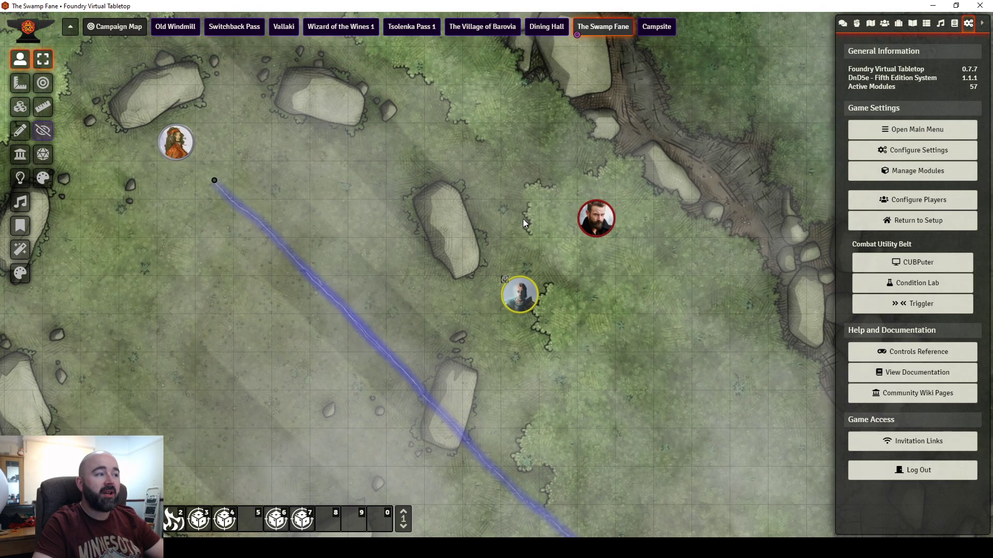
- Select the Bartandalus token again and browse its inventory, ability checks and features in the HUD
{"action": "left_click", "coordinate": [520, 294]}
{"action": "mouse_move", "coordinate": [110, 75]}
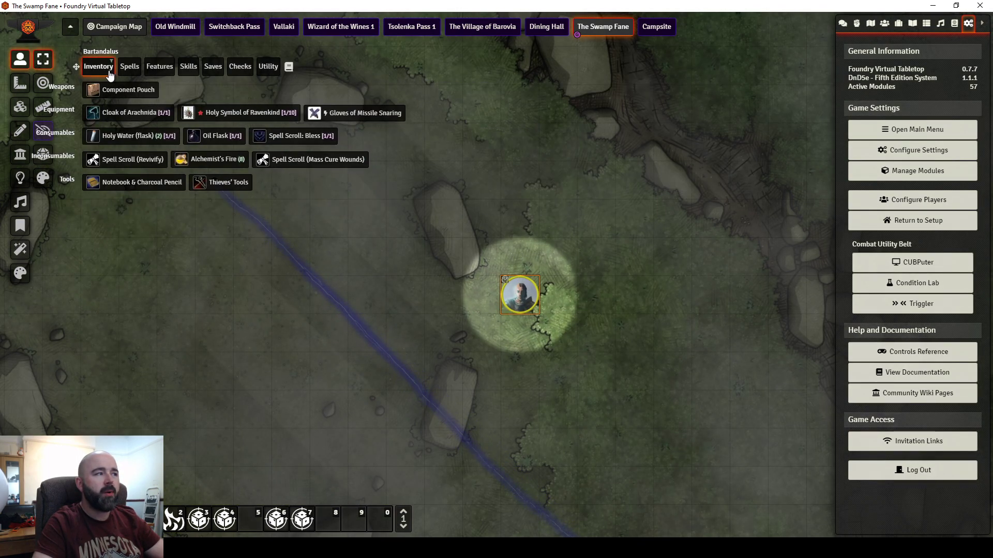
{"action": "mouse_move", "coordinate": [244, 69]}
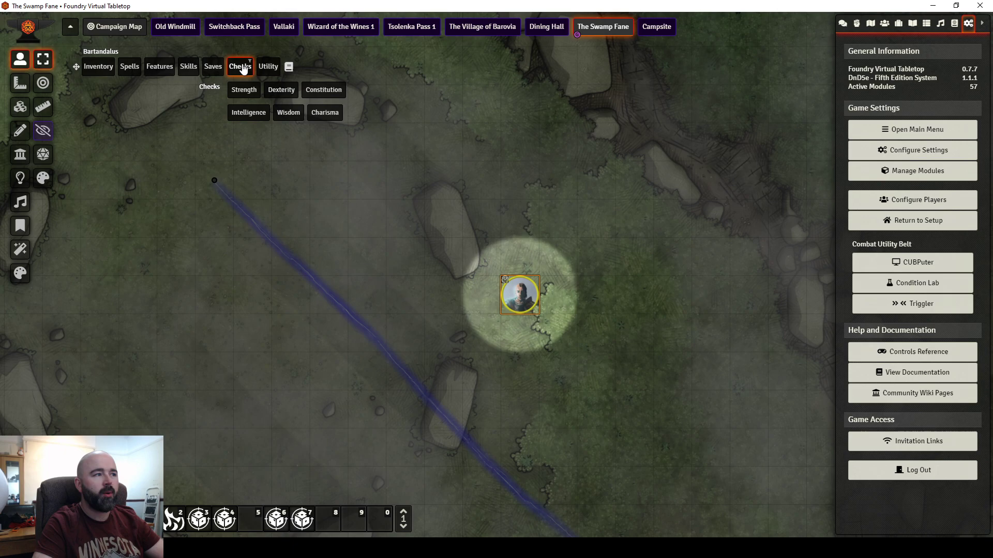
{"action": "mouse_move", "coordinate": [153, 69]}
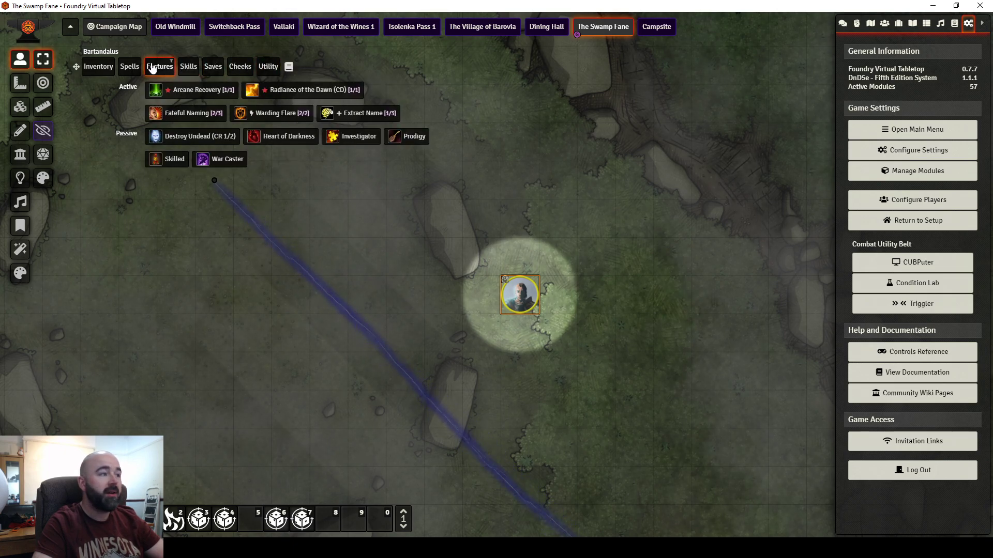